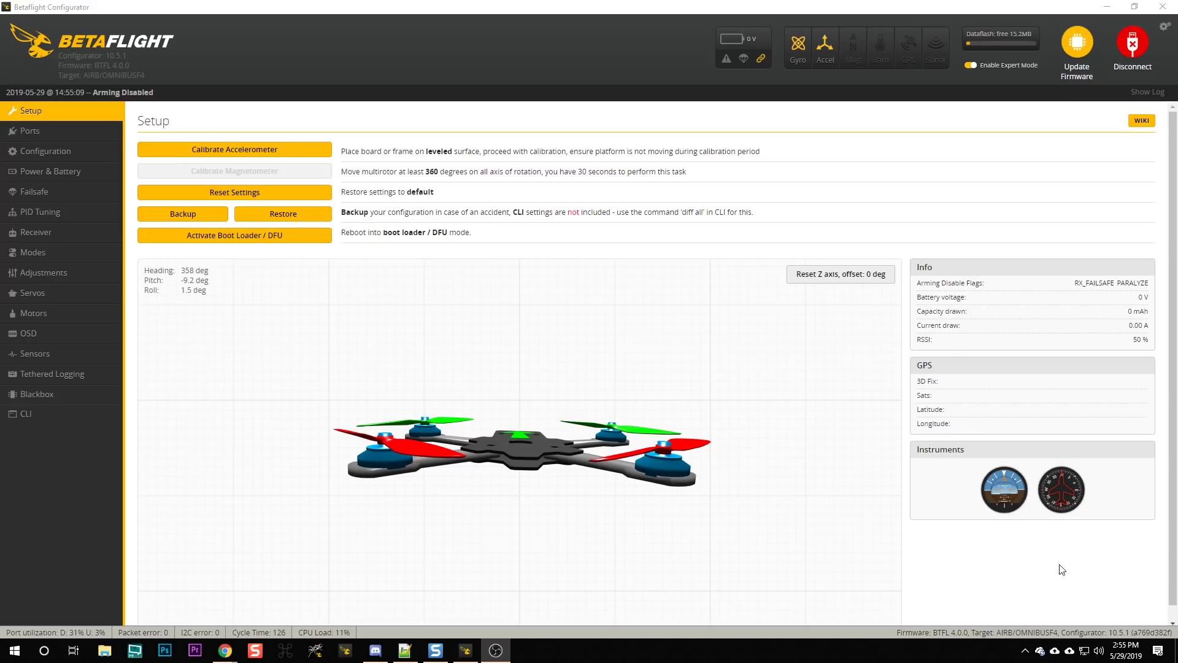
- Check the Modes settings, closing the current flight controller connection when done
click(49, 253)
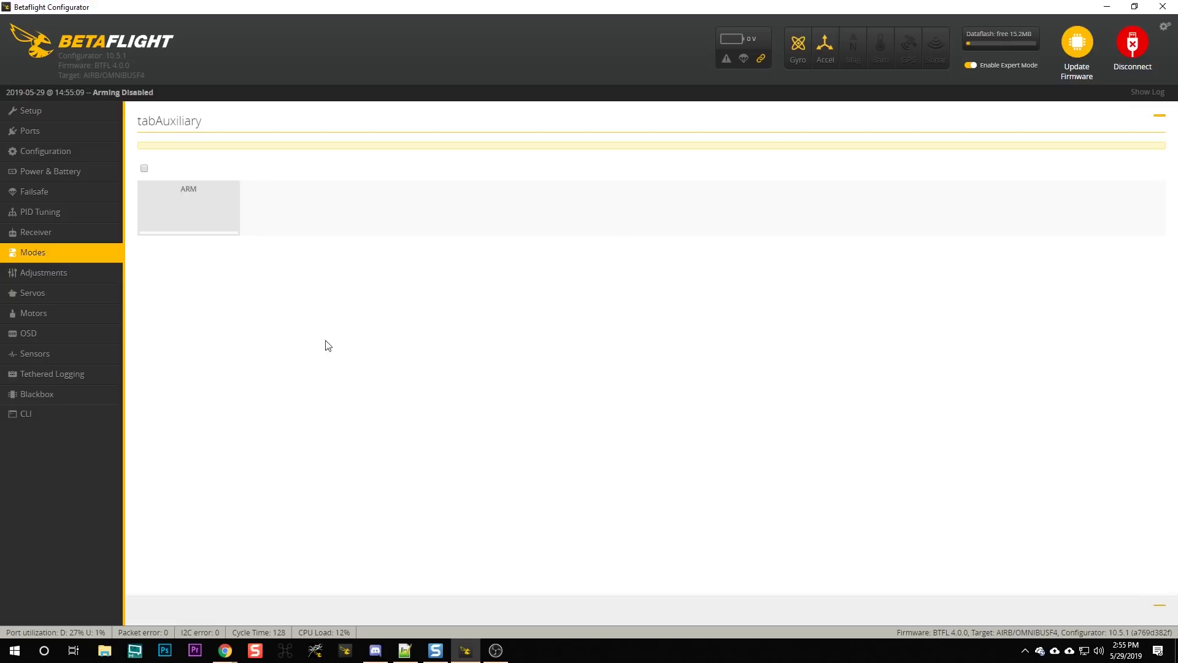
click(1131, 46)
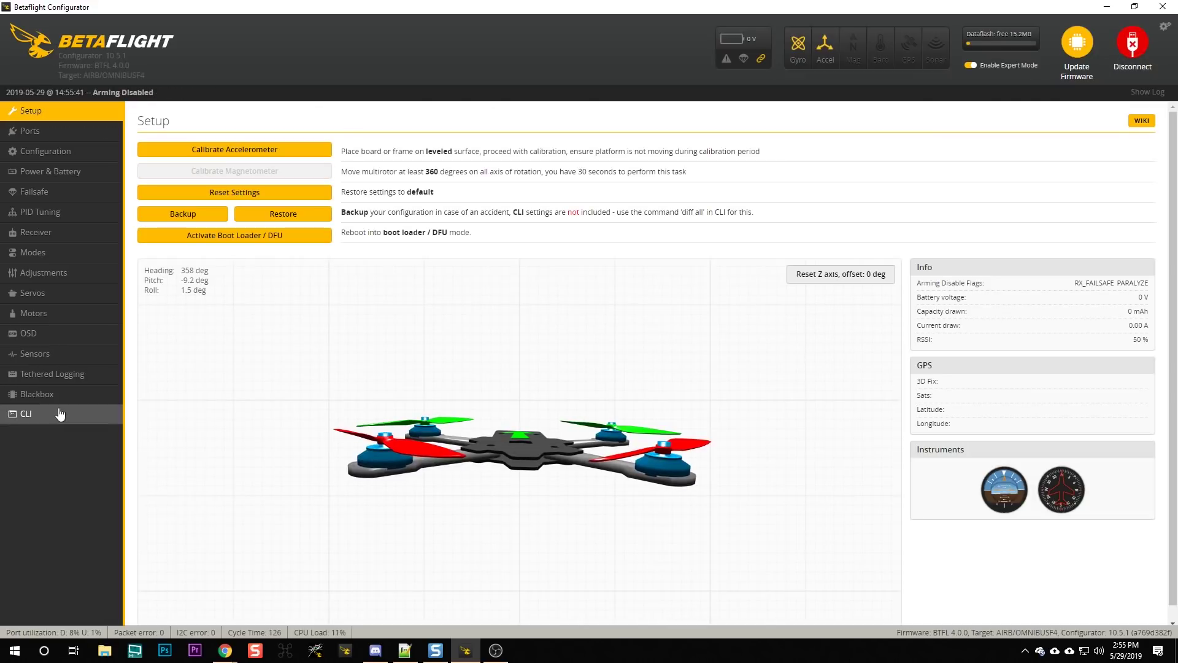
- Run the version command in the CLI and examine the firmware build date and board target
click(59, 414)
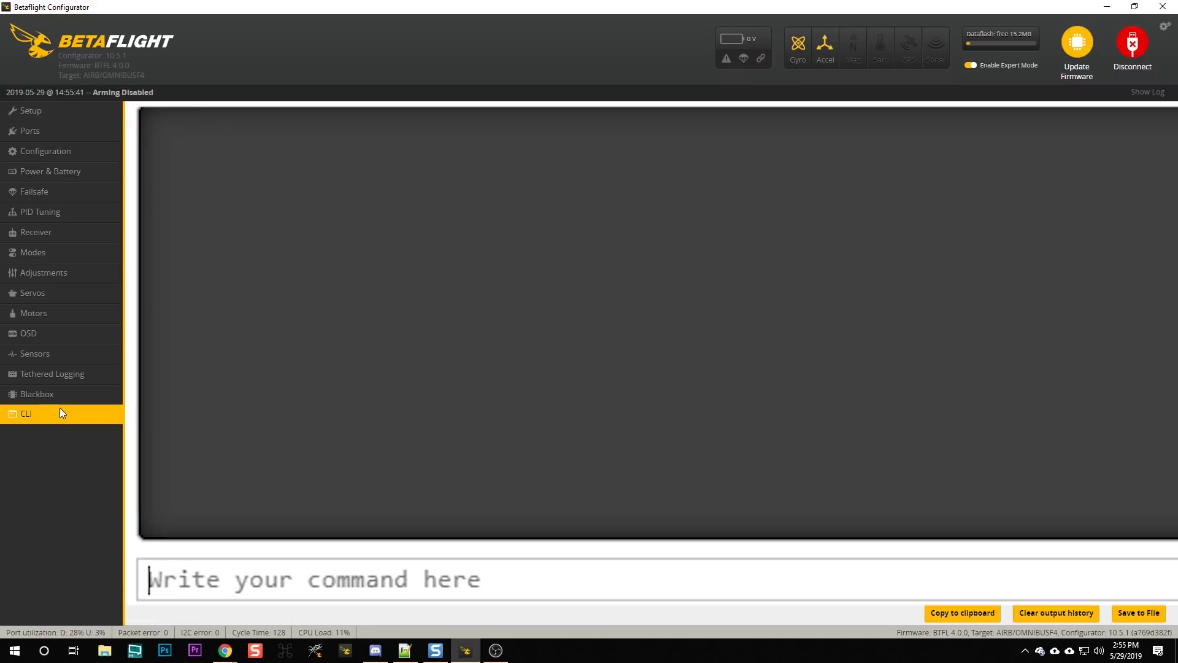
text(version)
key(Return)
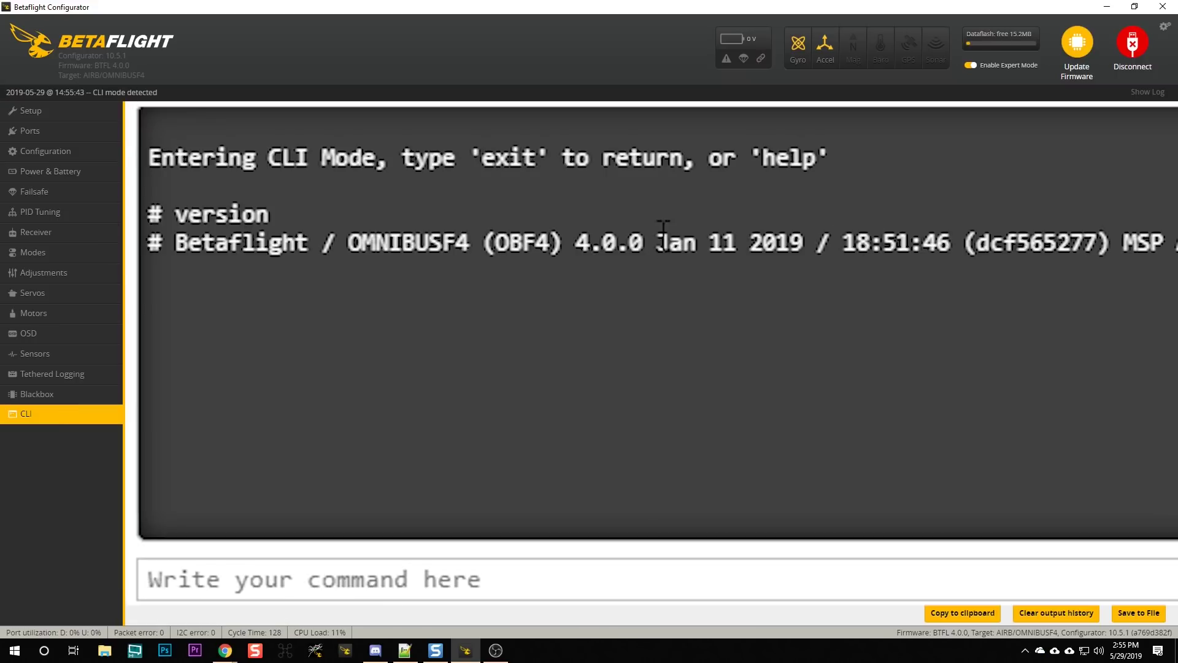
drag(659, 236, 772, 268)
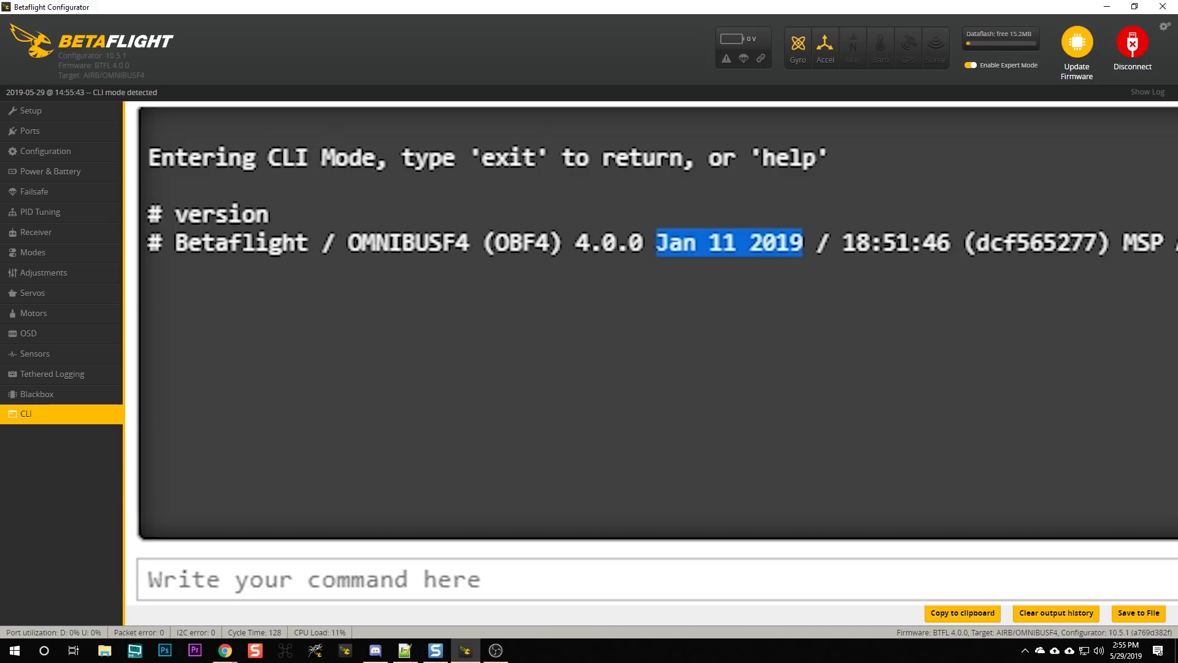
click(788, 587)
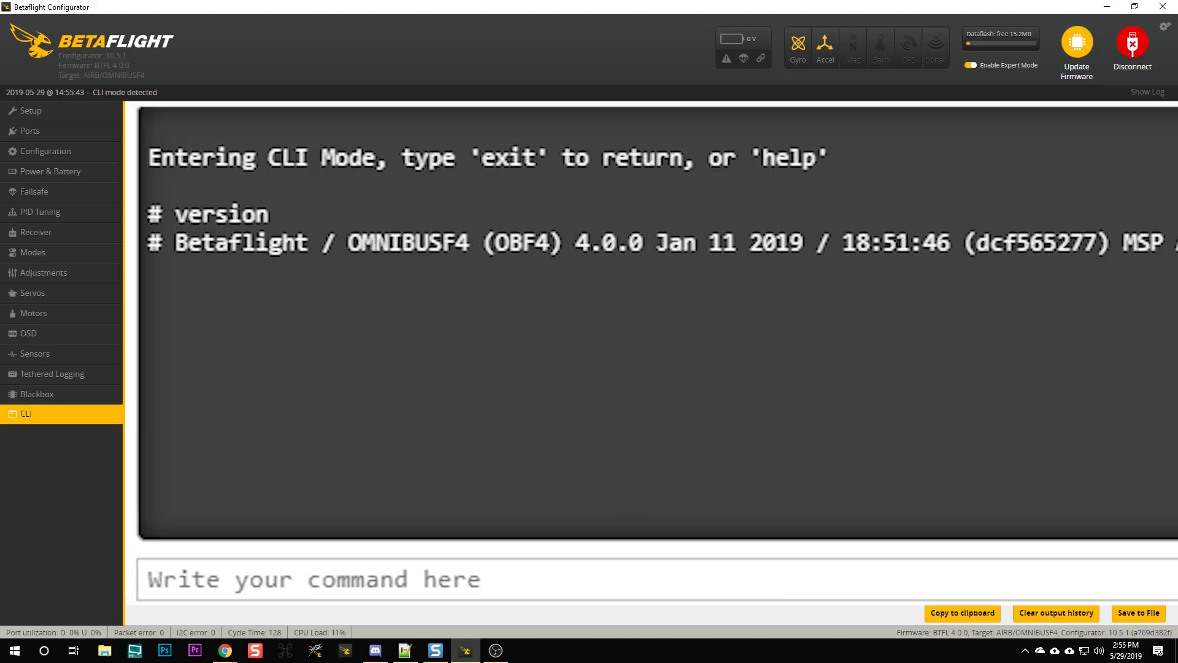
double_click(398, 253)
double_click(398, 248)
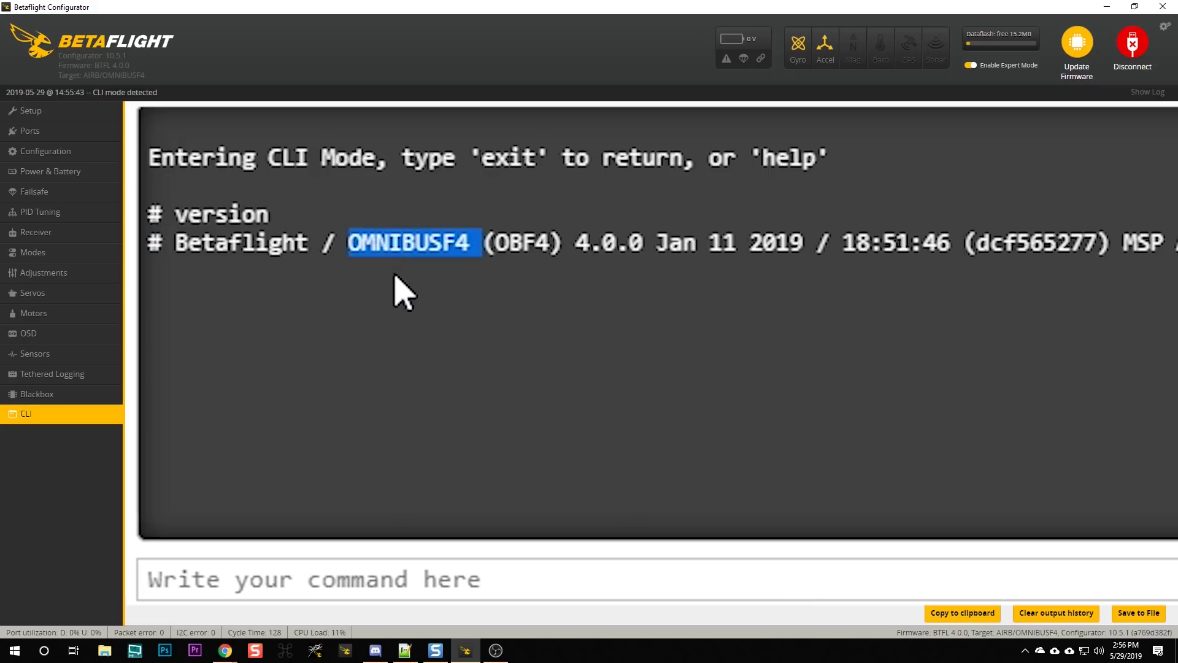
click(376, 589)
text(bl)
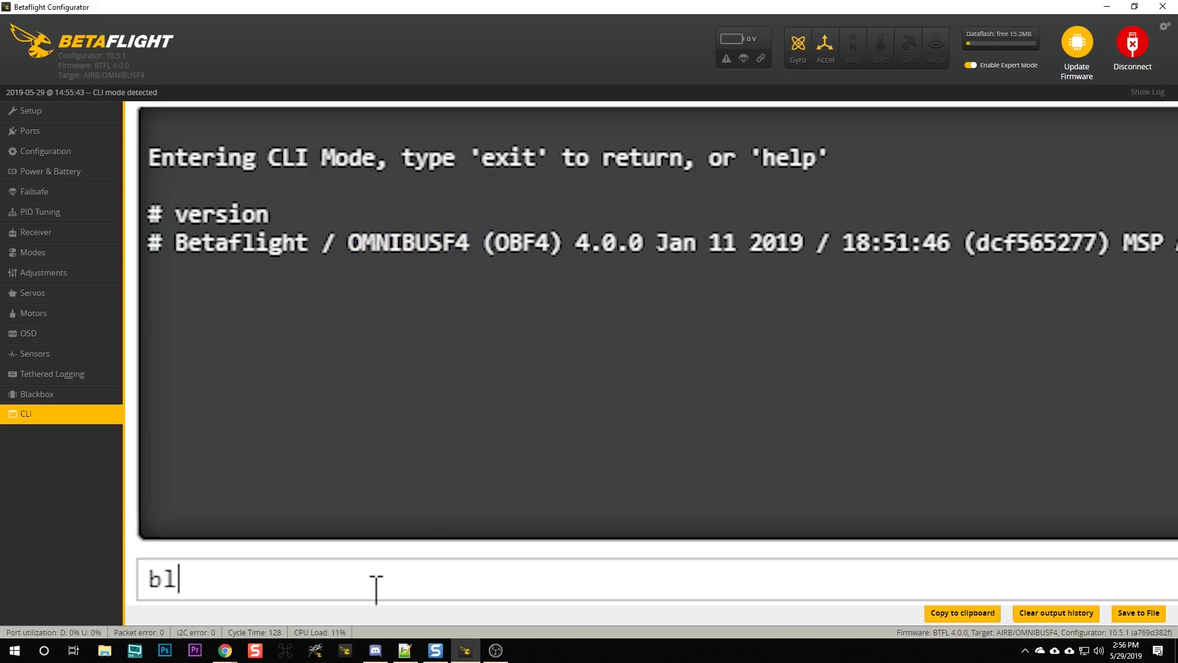
key(Return)
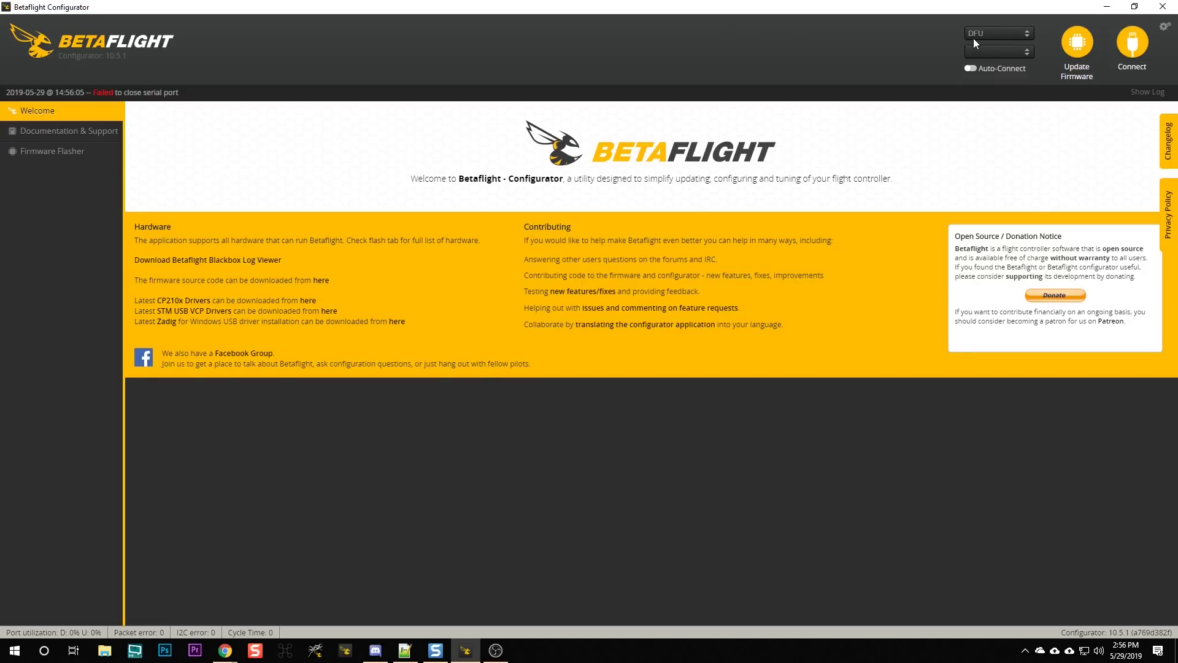
click(81, 152)
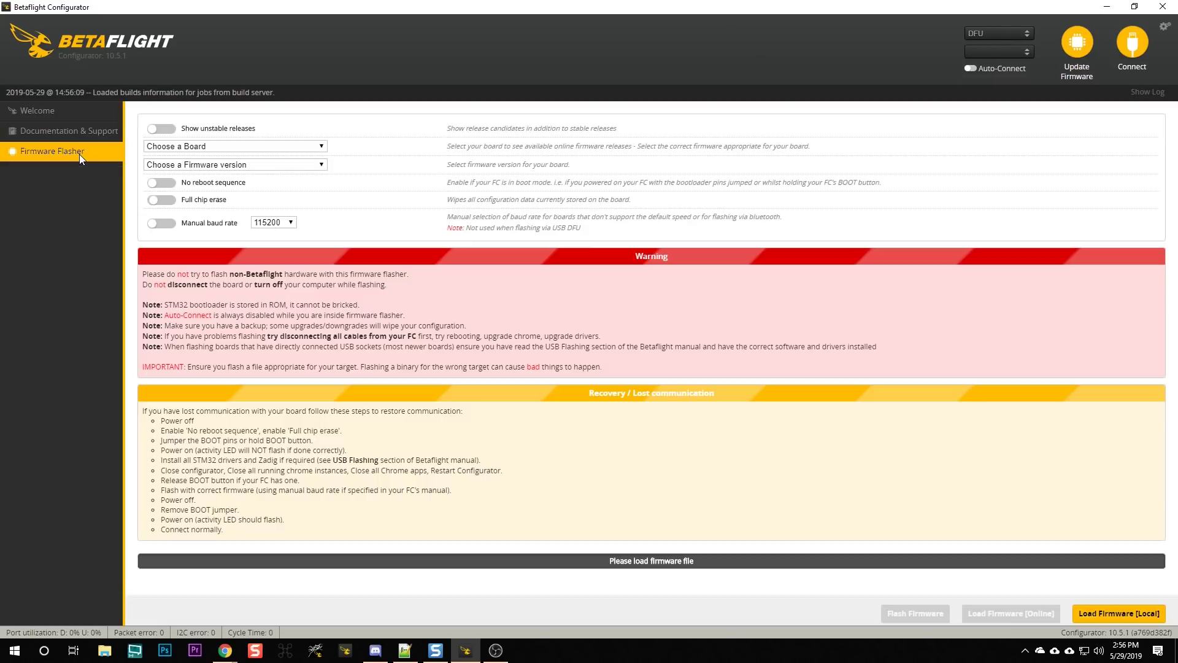
click(199, 148)
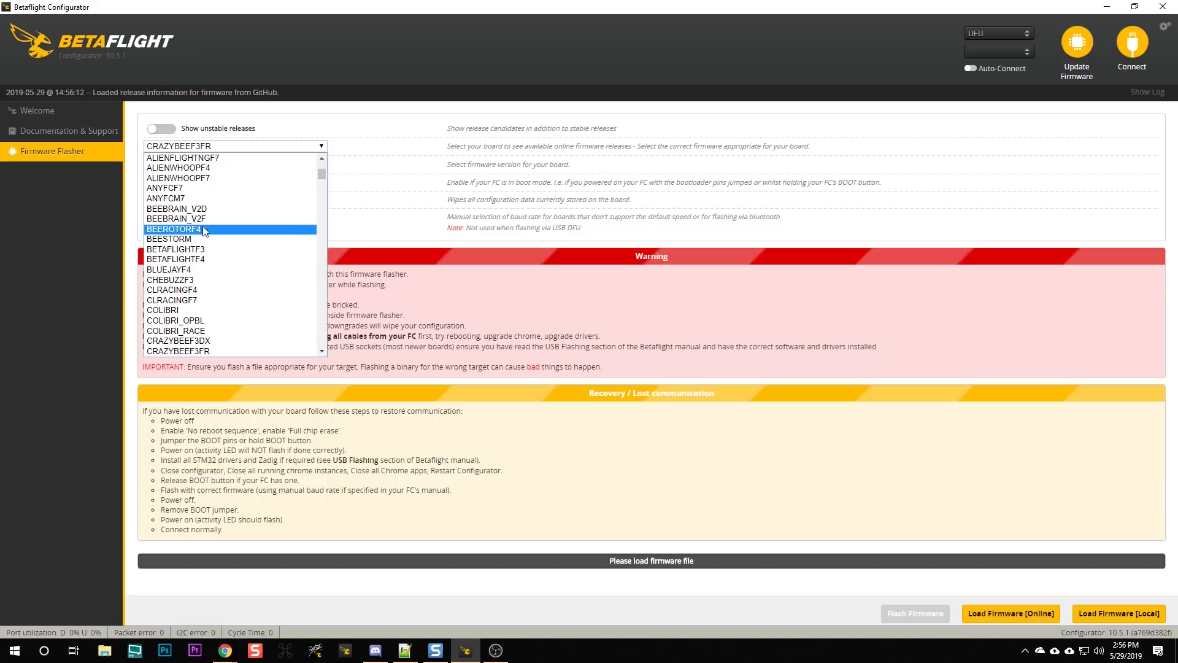
scroll(232, 283, down, 4)
scroll(233, 277, down, 10)
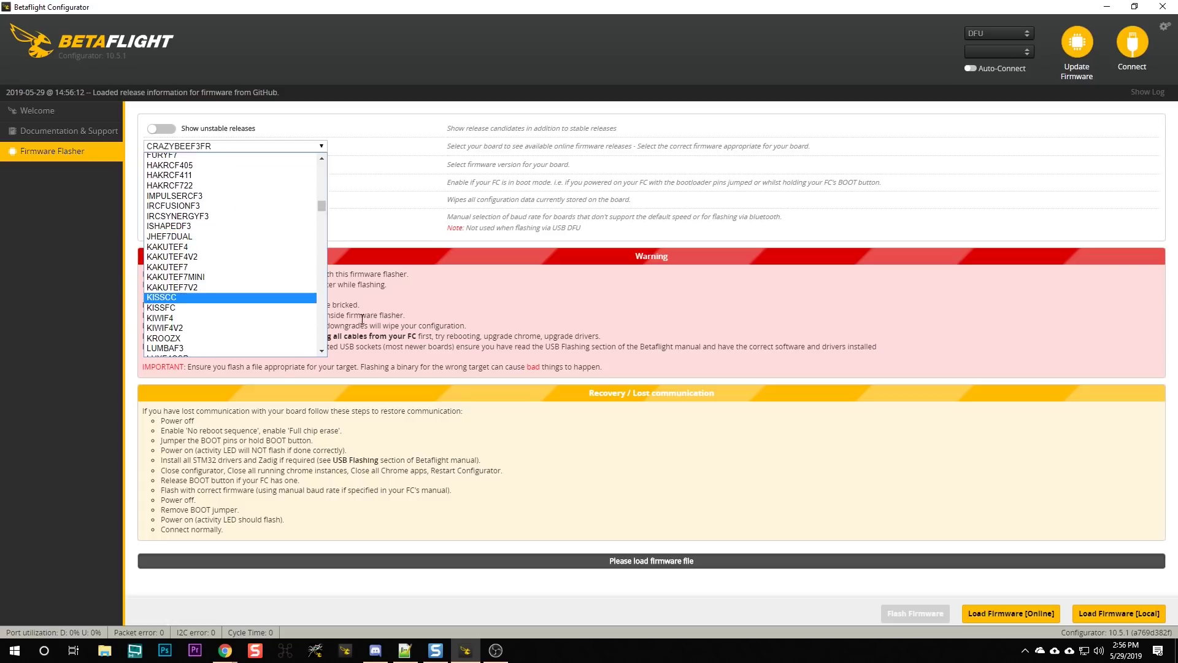
key(Escape)
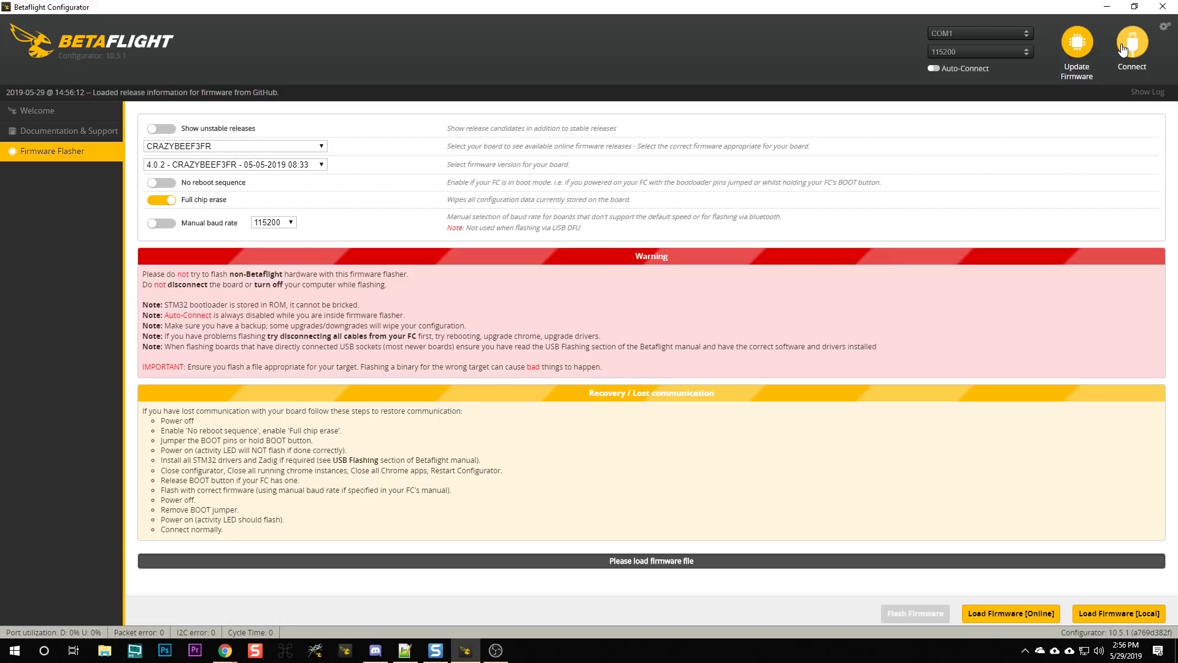
- Connect to the flight controller and run diff all in the CLI
click(1123, 49)
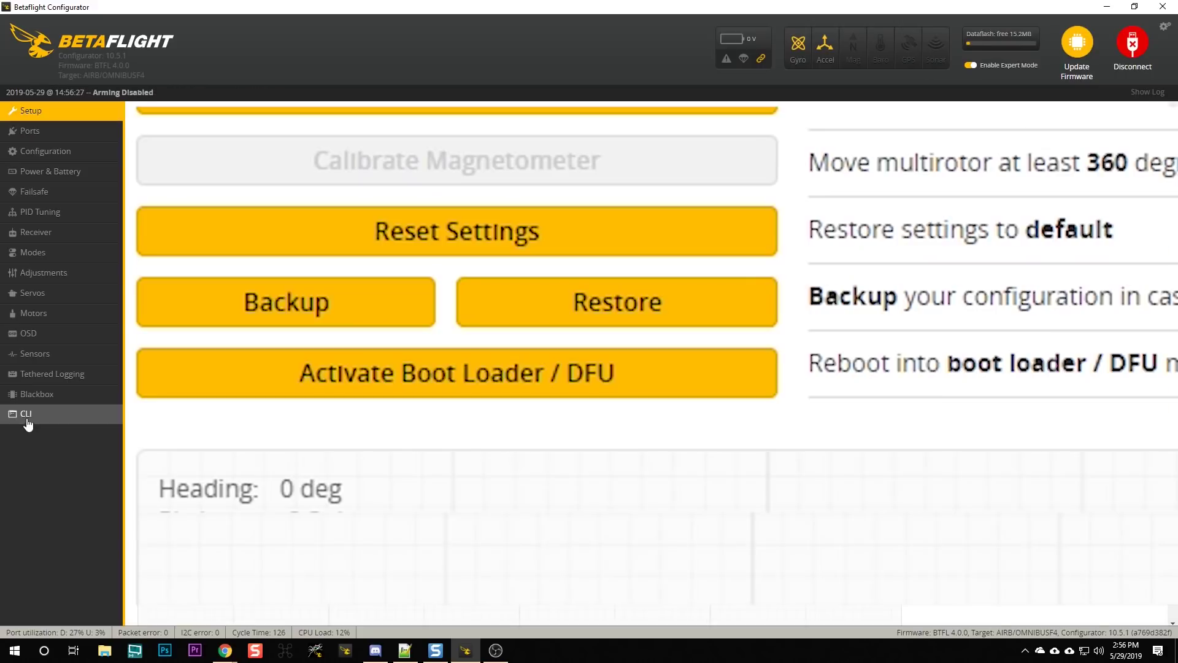
click(27, 415)
text(di)
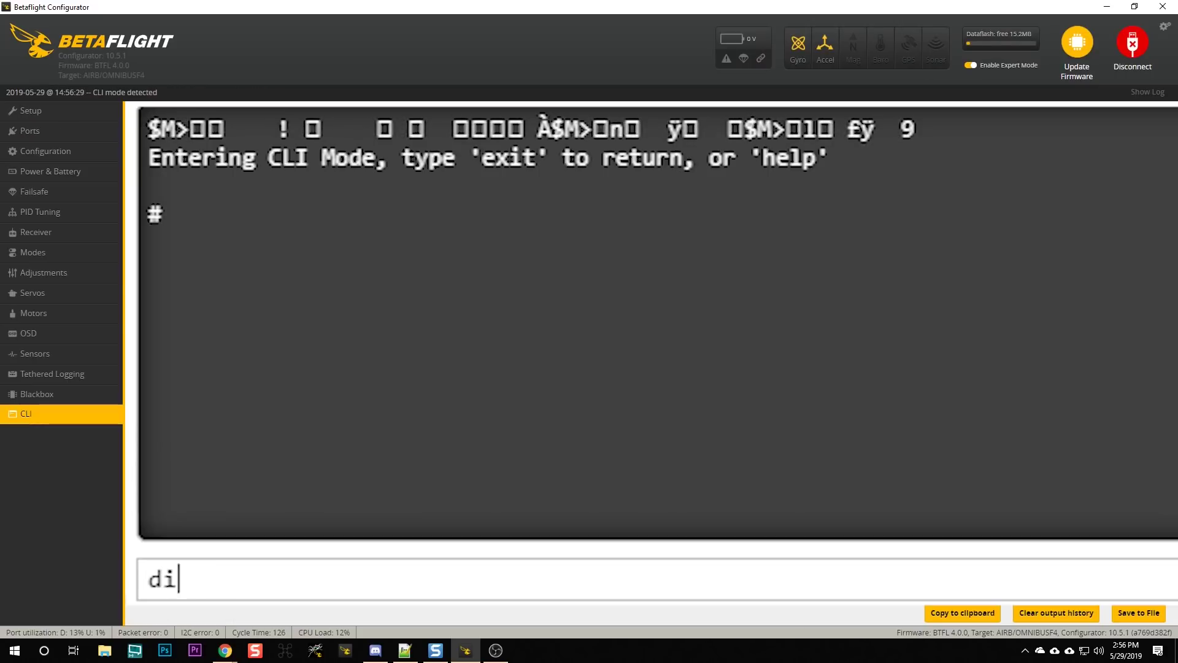
text(ff all)
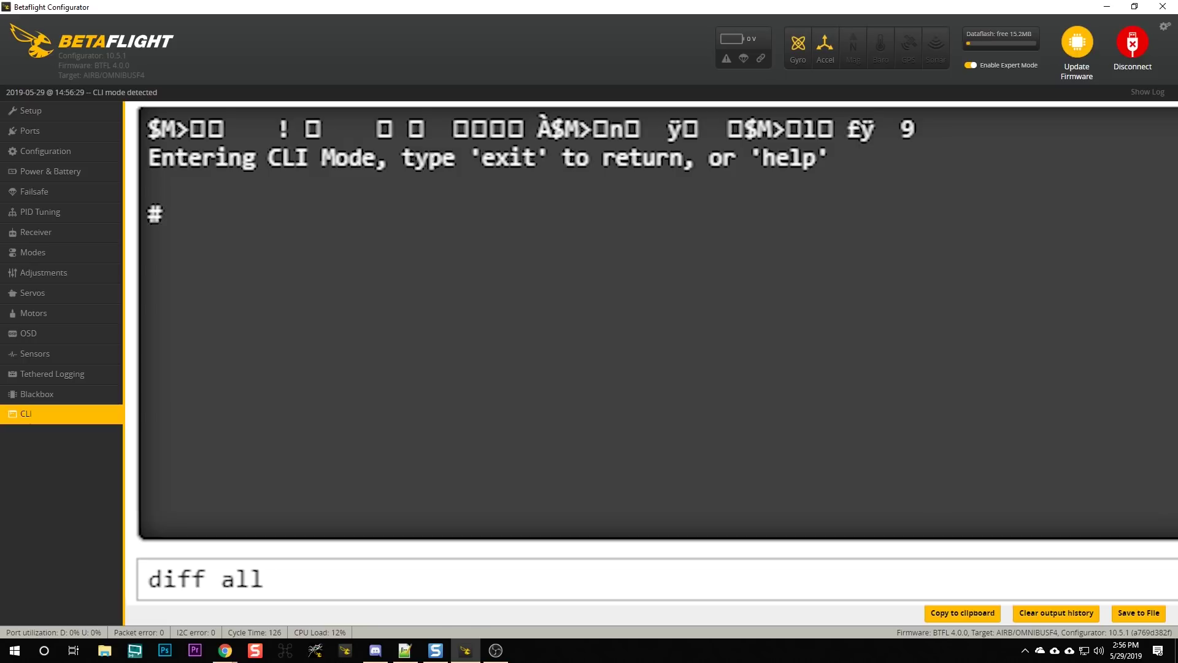
key(Return)
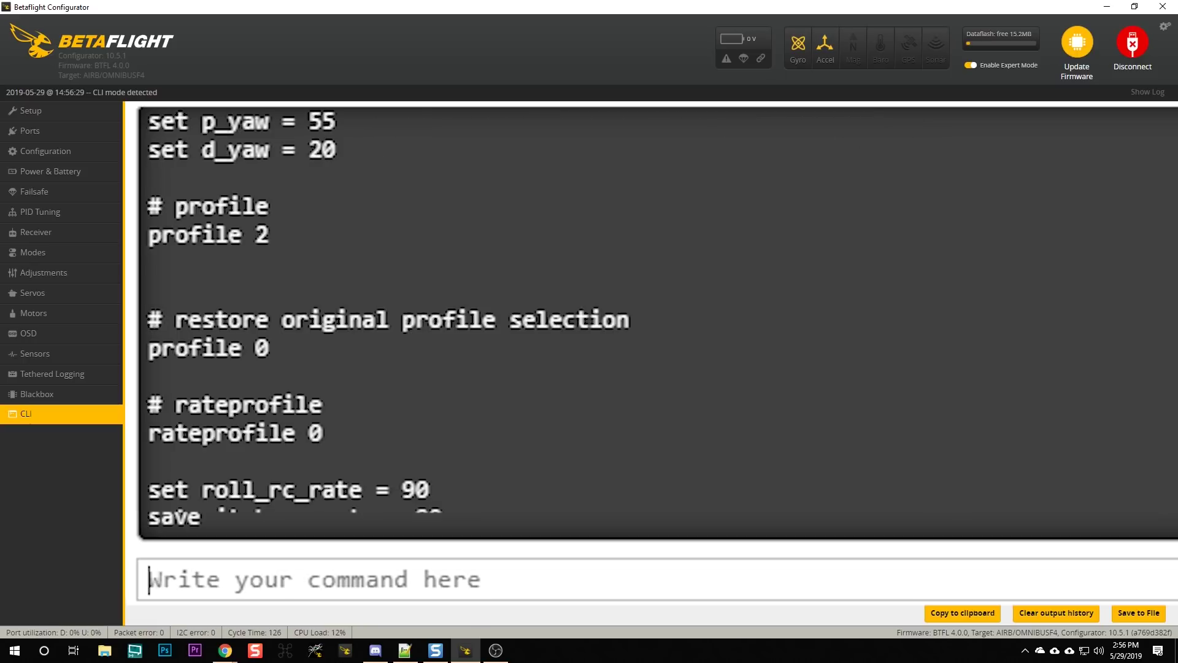
- Save the CLI output to a file, overwriting "Emax Buzz As Delivered.txt" in the FC Config Saves folder
click(1138, 612)
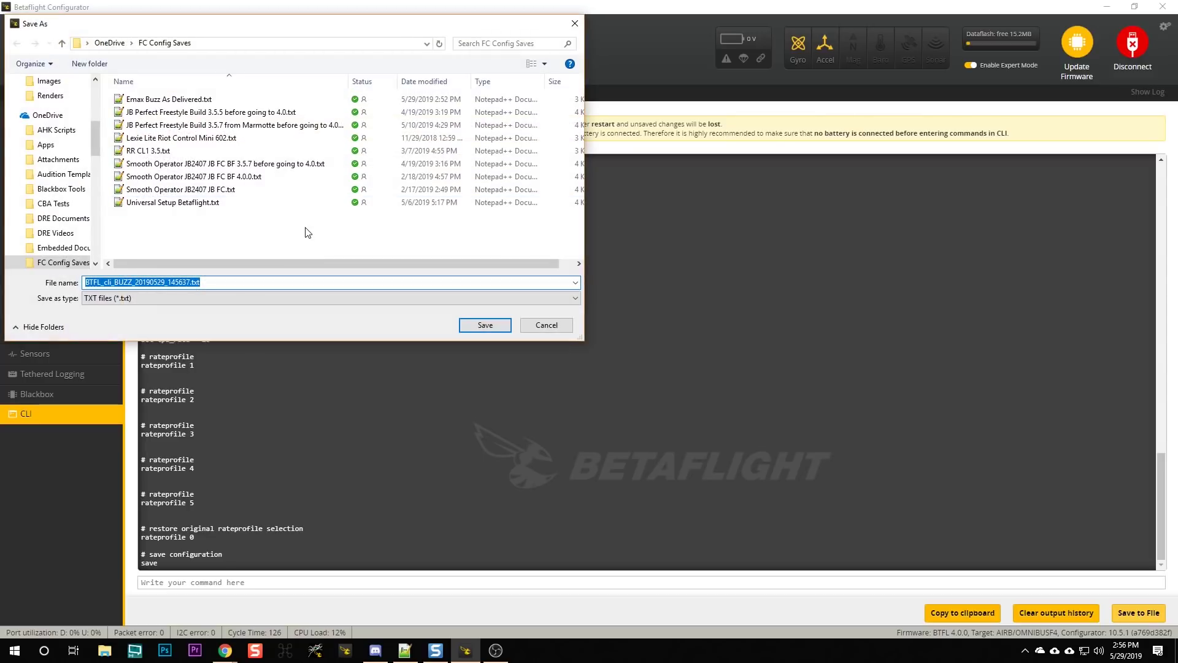
click(178, 98)
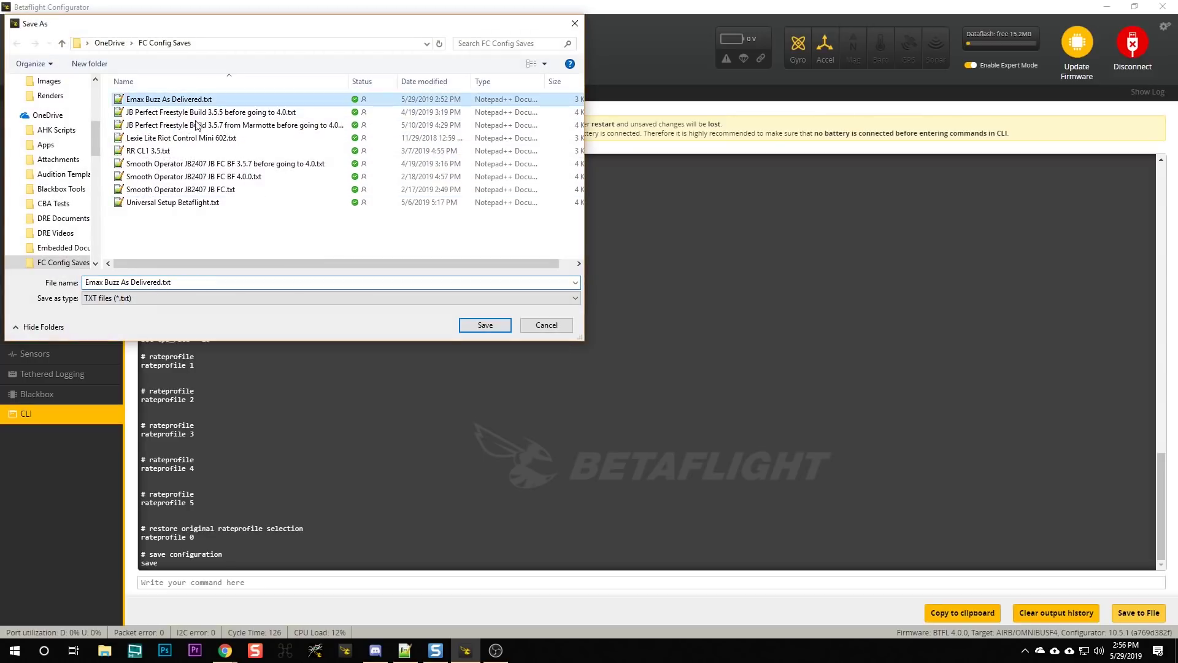
click(489, 323)
click(632, 337)
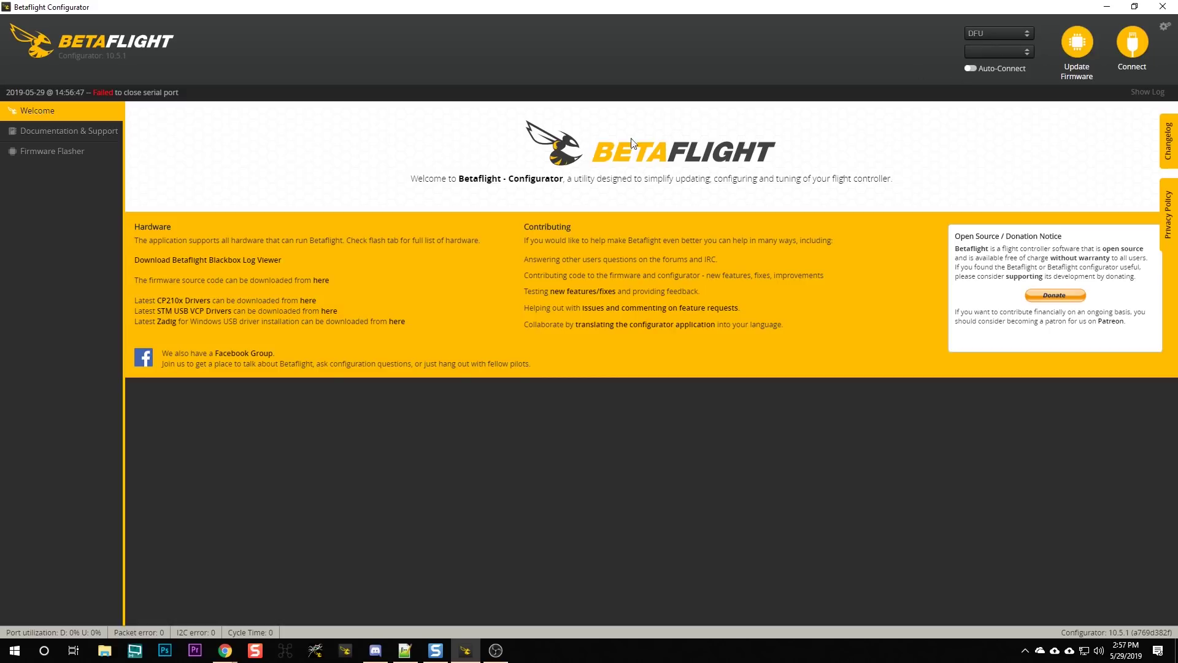
- Select OMNIBUSF4 as the target board in the Firmware Flasher
click(109, 154)
click(183, 147)
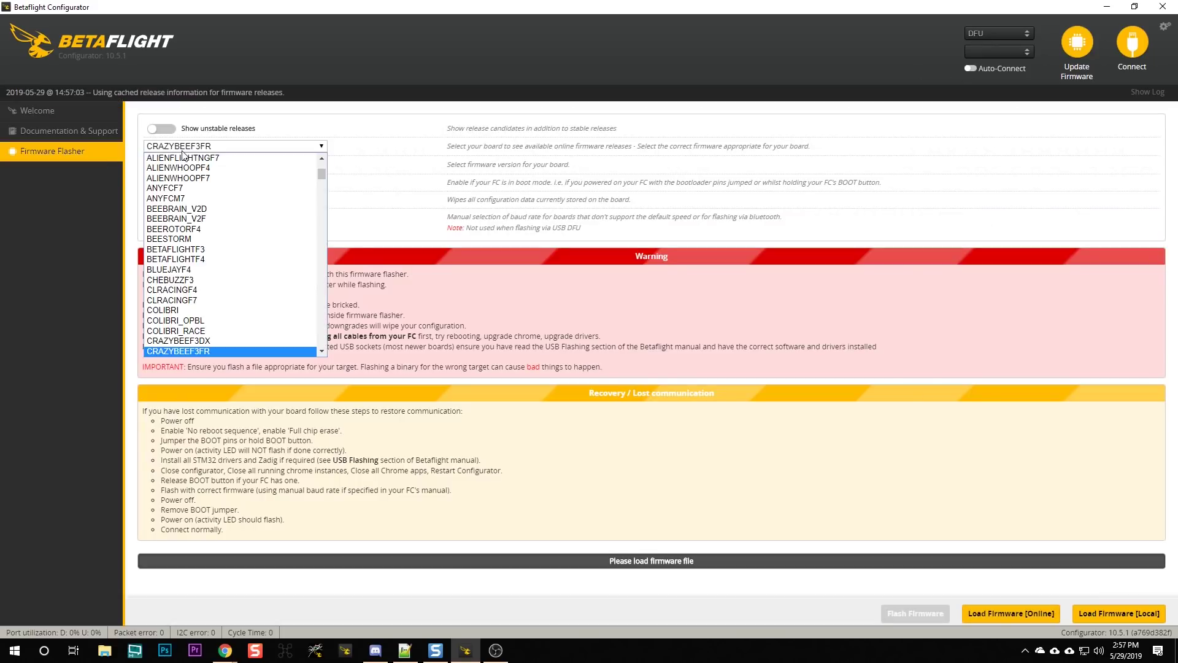
scroll(220, 258, down, 6)
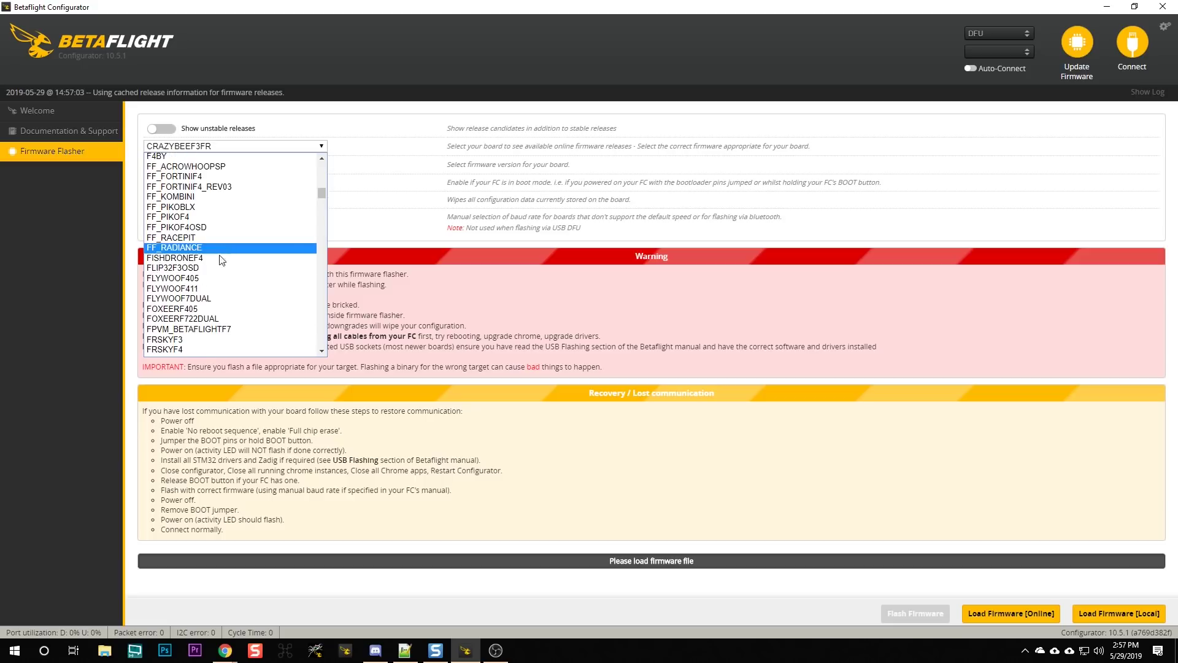
scroll(219, 270, down, 5)
click(201, 305)
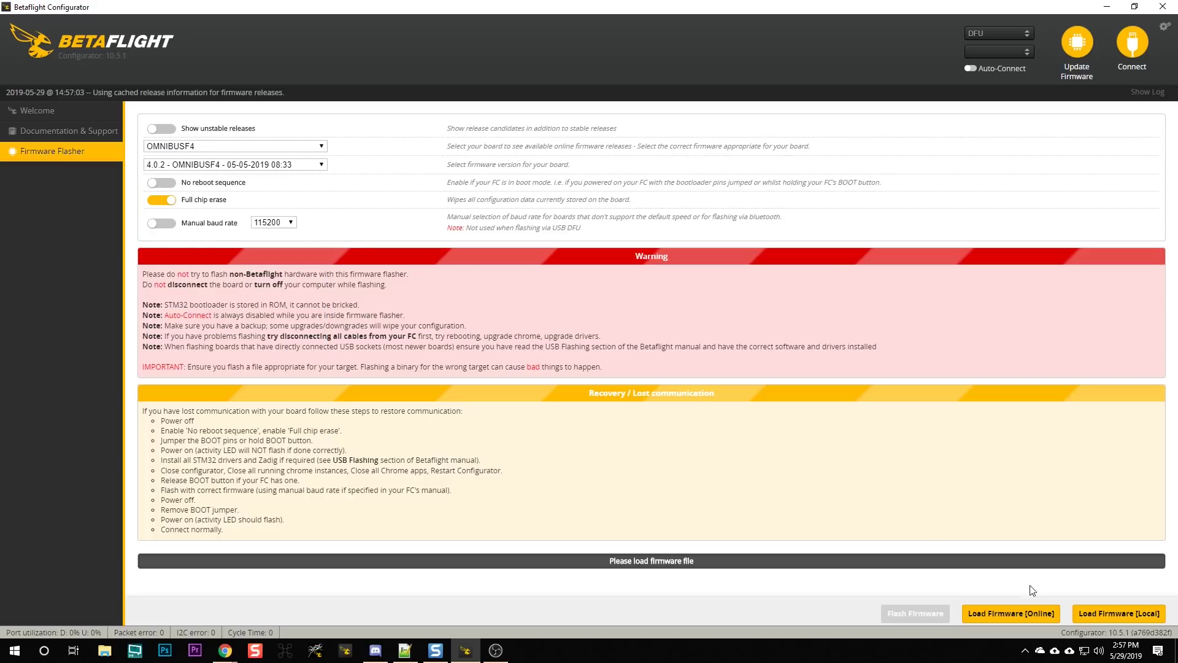
- Flash the online 4.0.2 OMNIBUSF4 firmware to the board and reconnect to it
click(1024, 614)
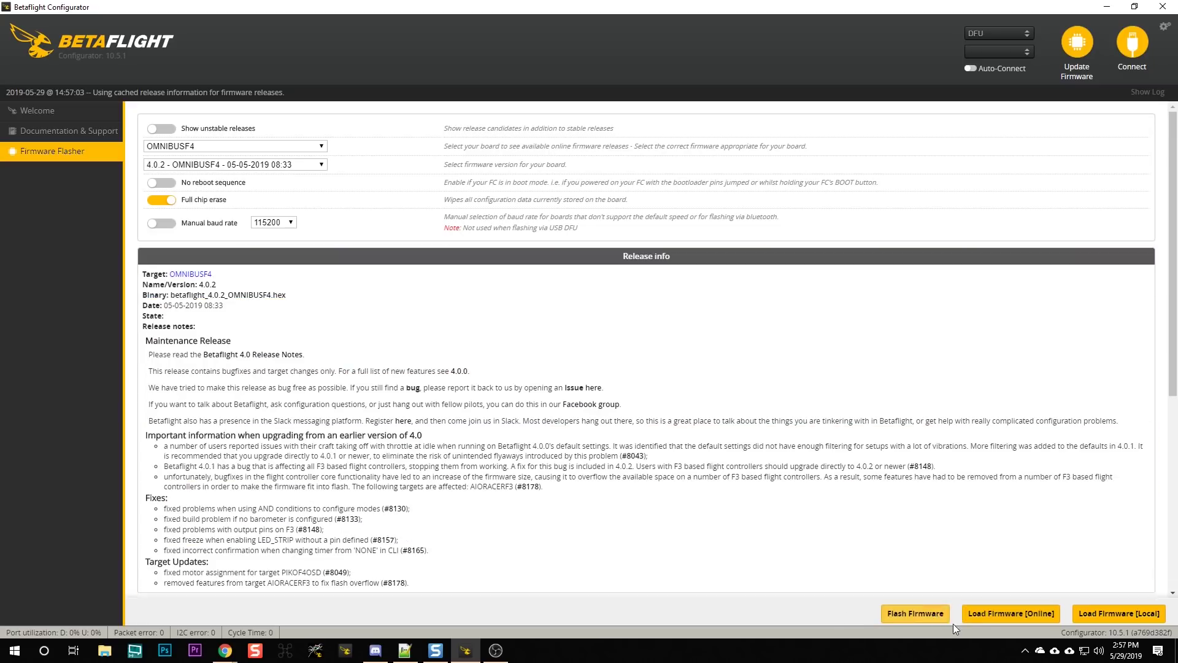
click(933, 614)
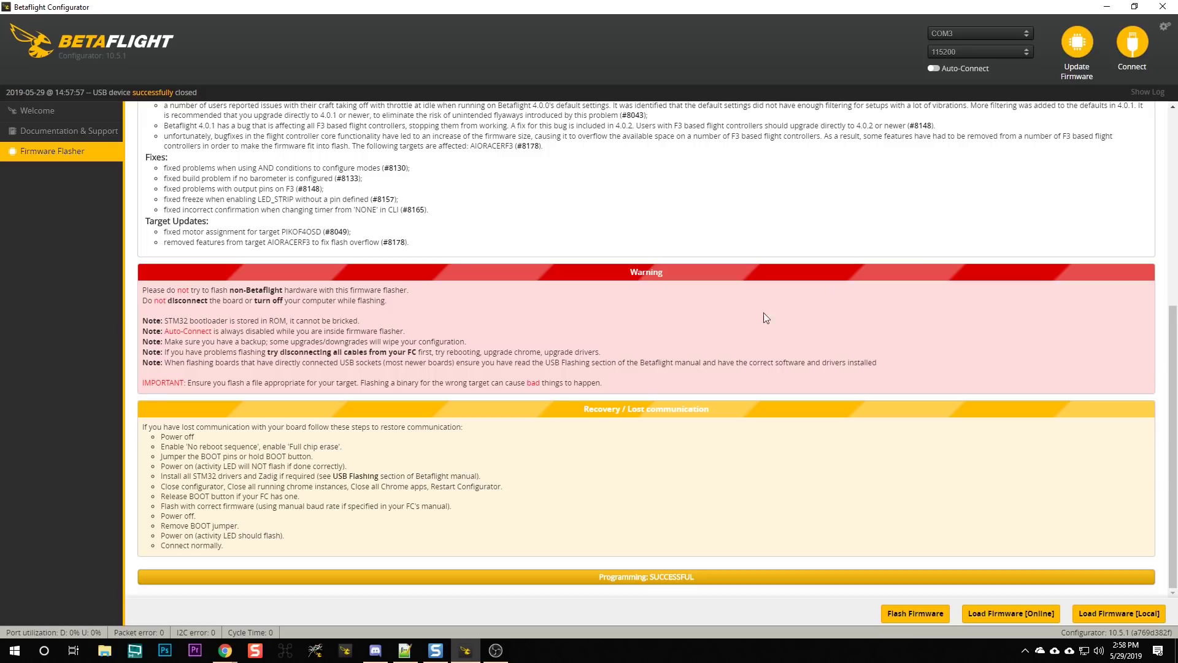
click(1132, 44)
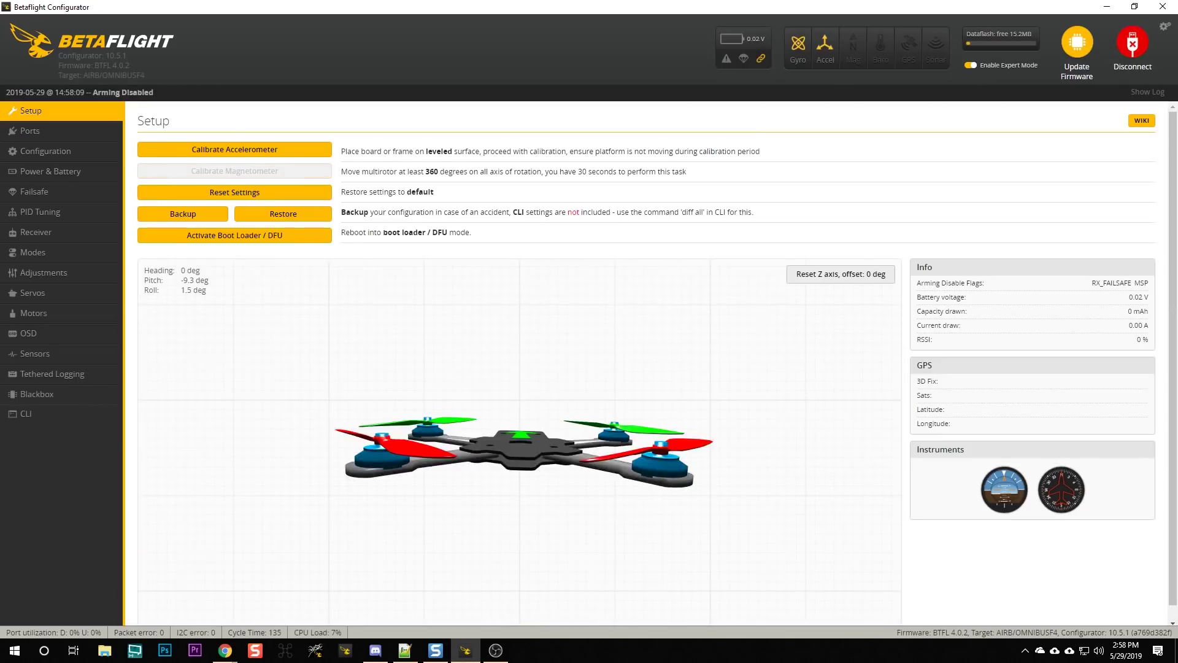
- Open "Emax Buzz As Delivered.txt" from the FC Config Saves folder in Notepad++ and copy its entire contents
key(alt+Tab)
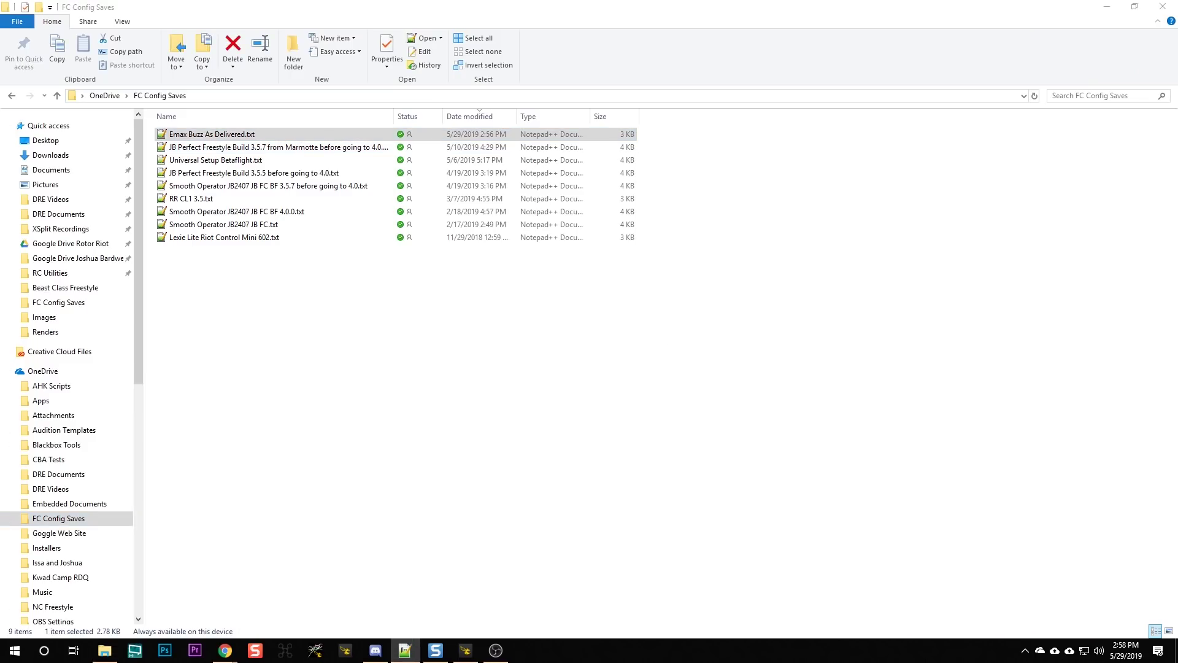
key(Return)
right_click(419, 119)
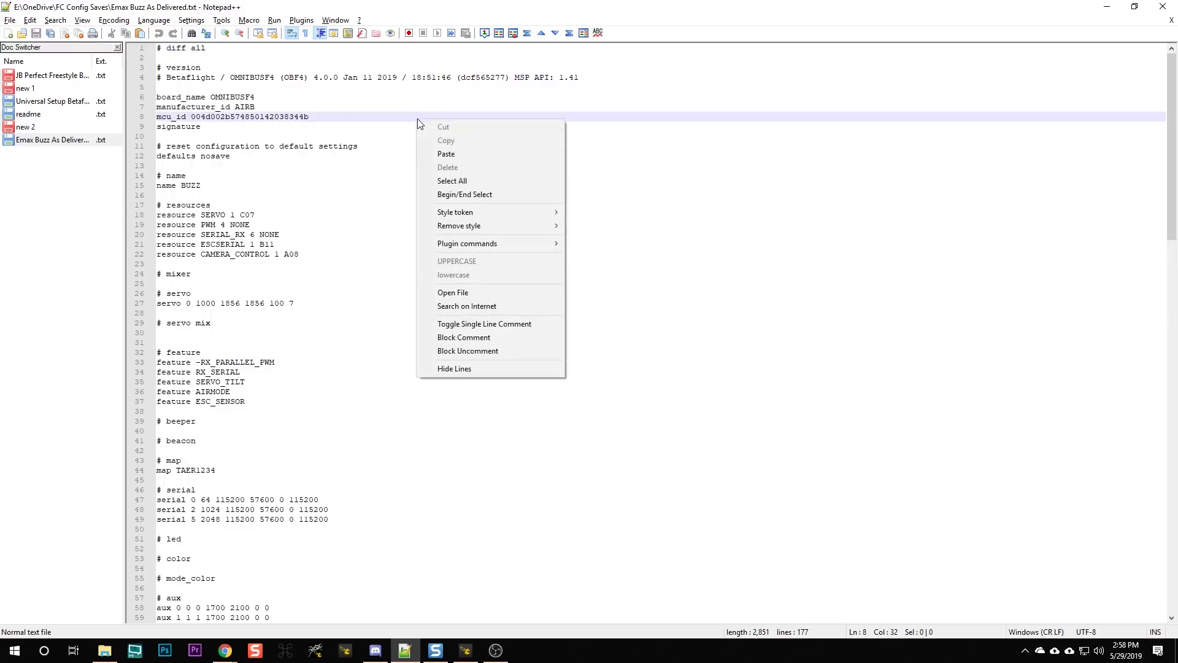
click(448, 181)
right_click(446, 184)
click(475, 205)
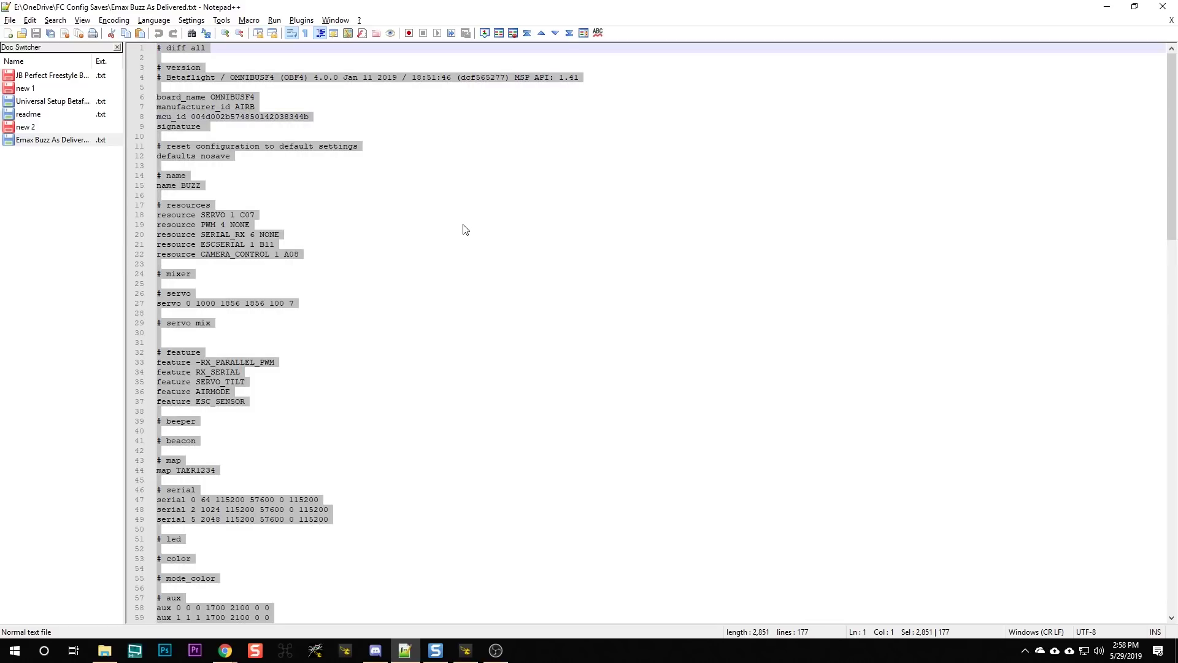
- Switch to Betaflight Configurator and paste the copied configuration into the CLI, executing it to restore the settings
key(alt+Tab)
key(alt+Tab)
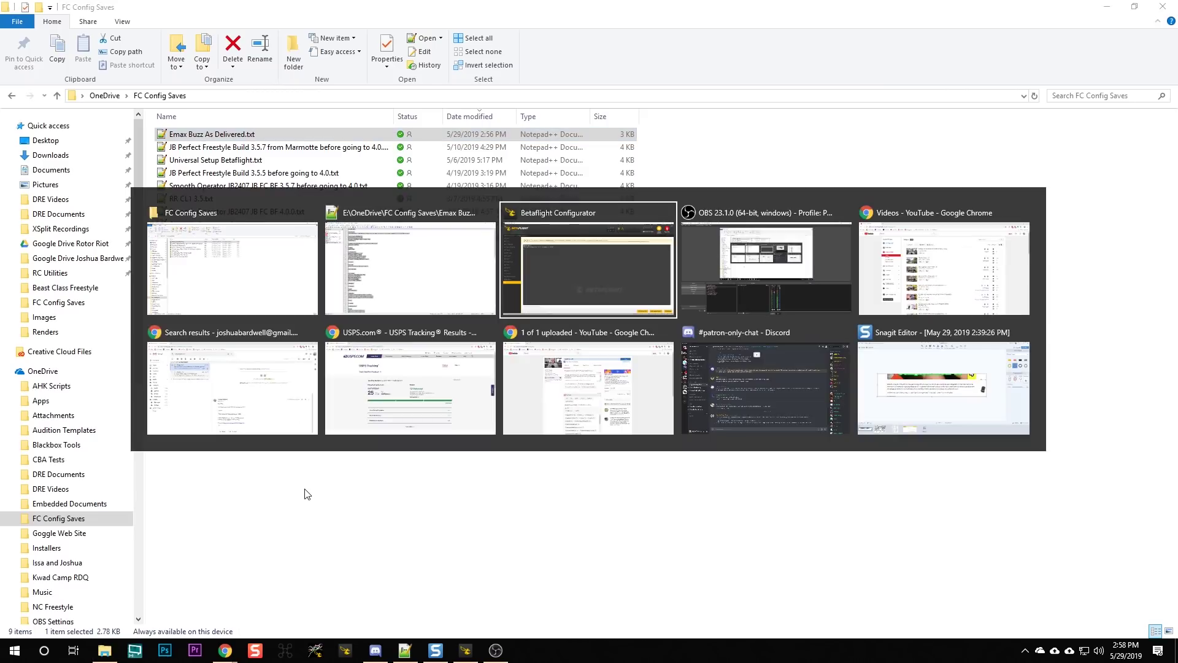
right_click(226, 583)
click(239, 545)
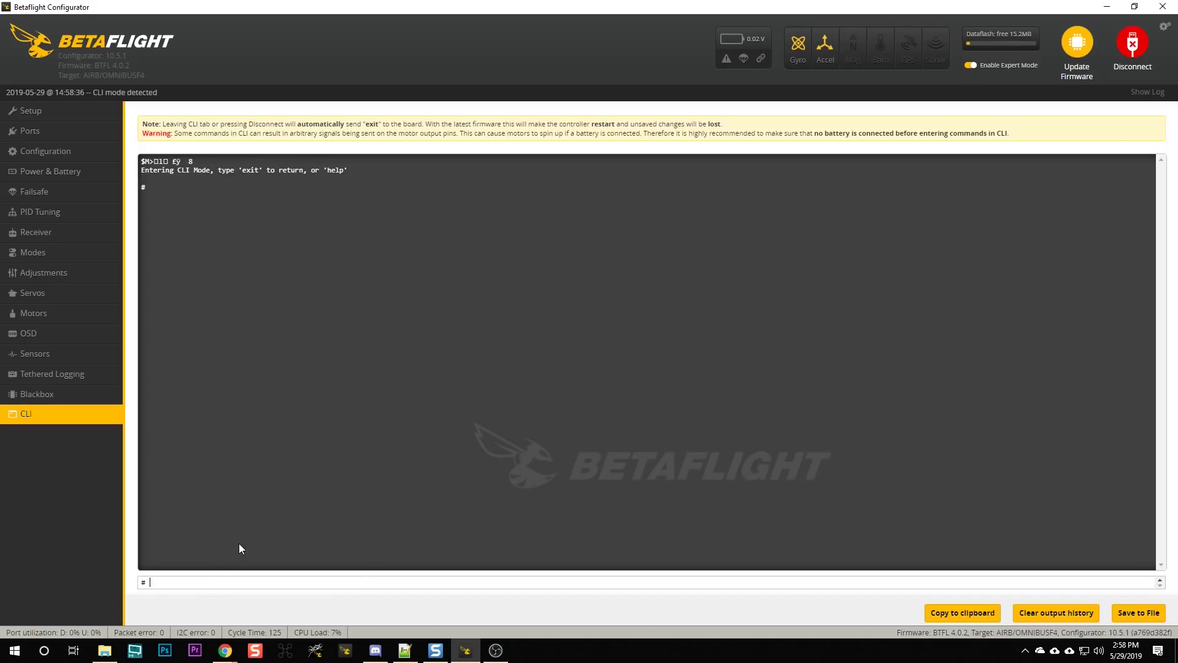
key(Return)
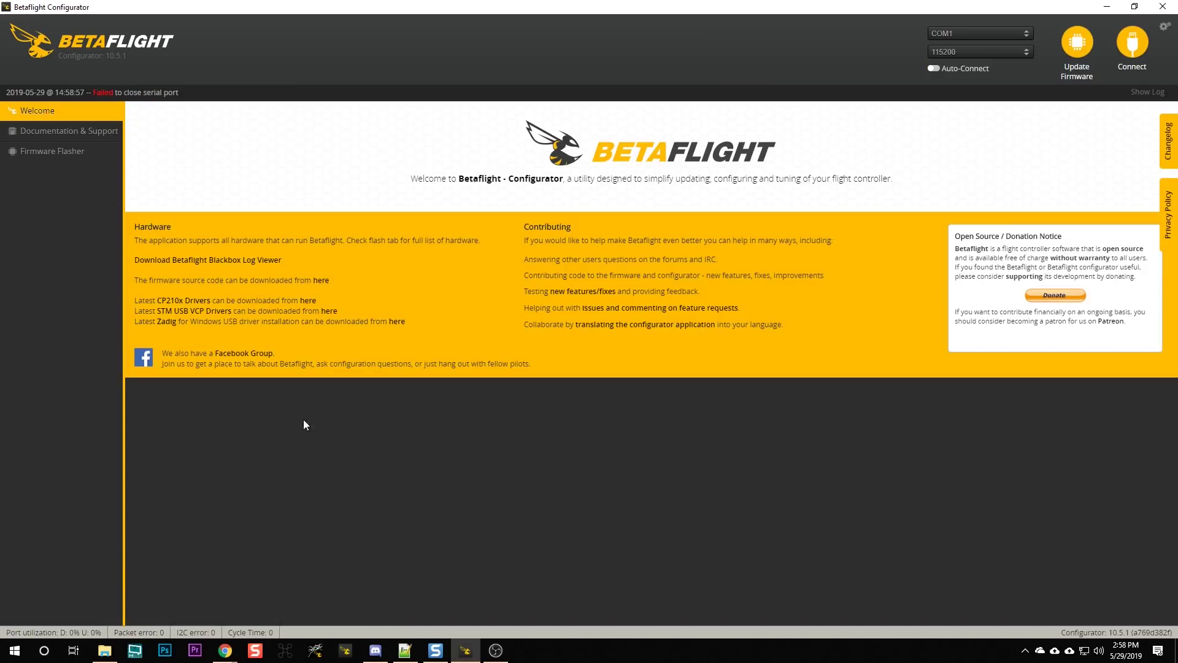
- Reconnect to the flight controller and check the Motors and Modes settings
click(1128, 42)
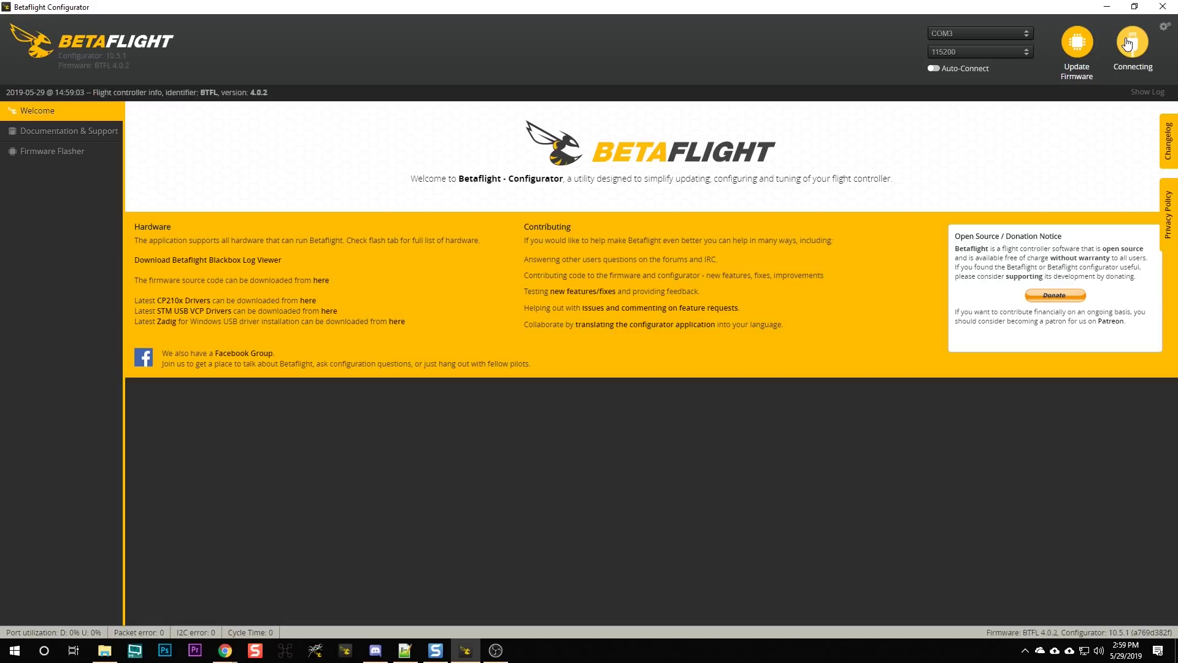
click(68, 311)
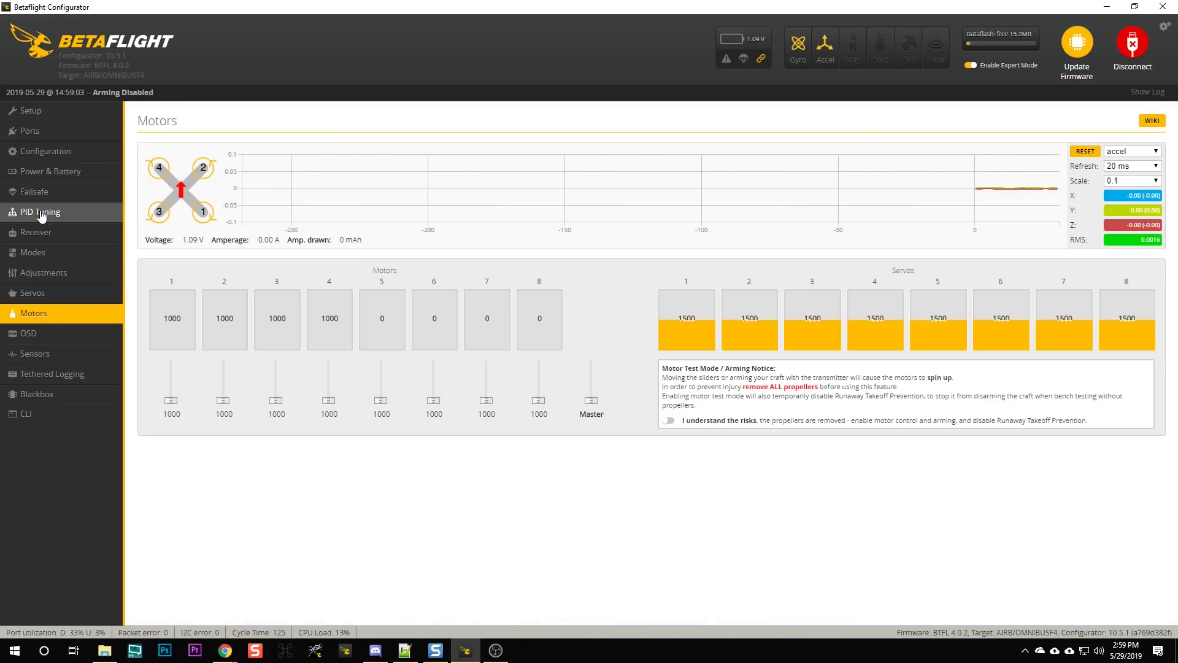
click(83, 253)
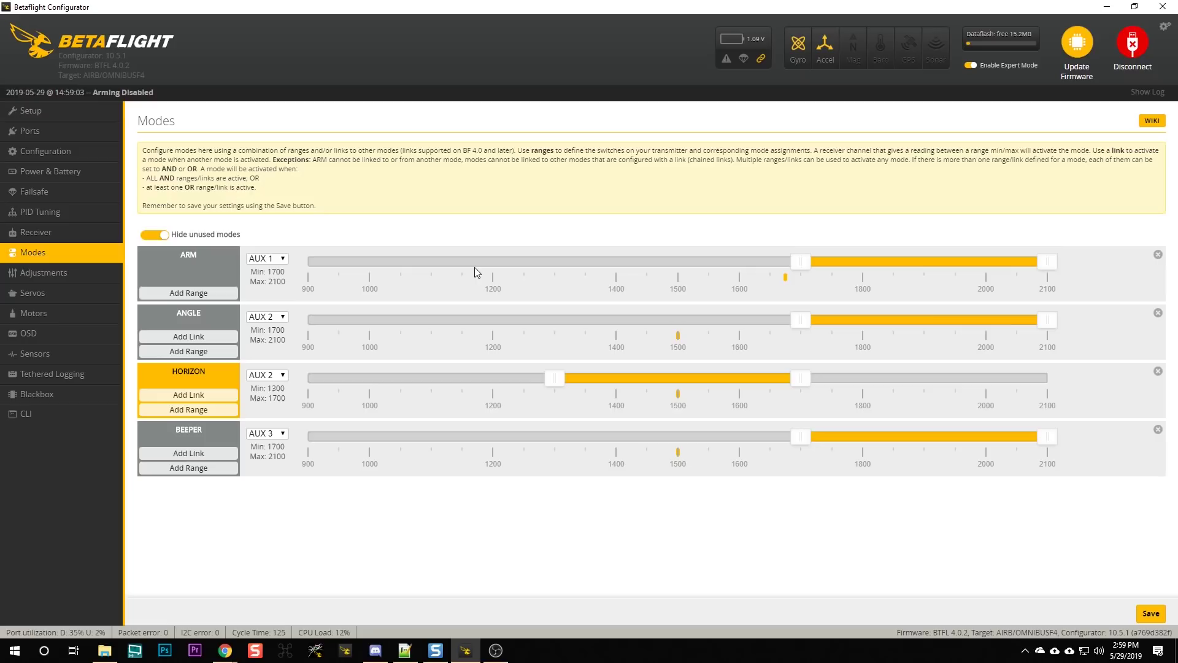